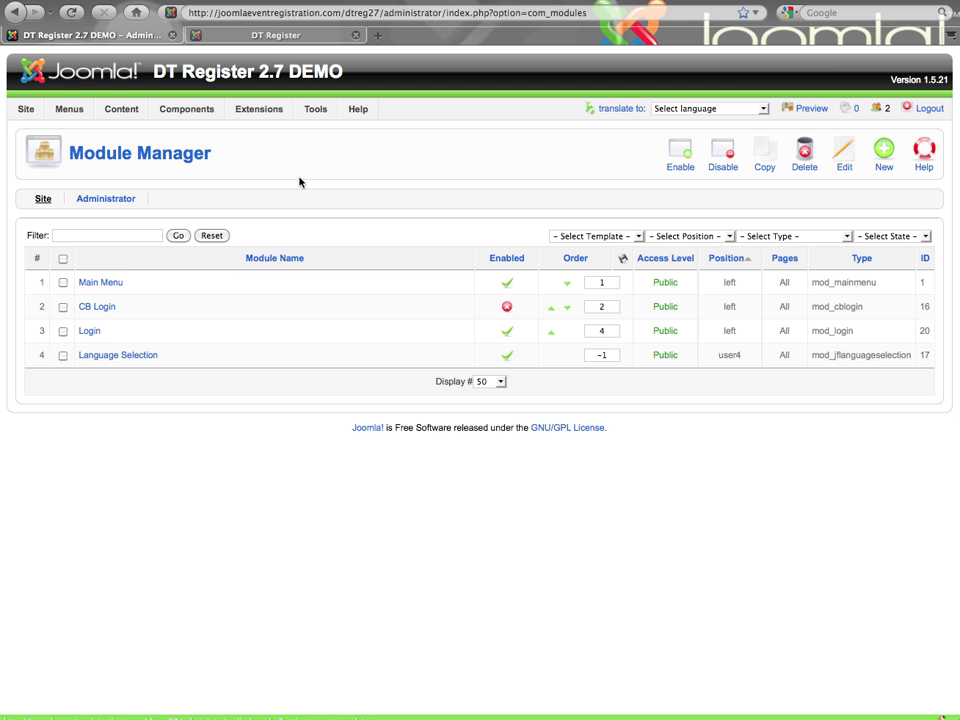
- View the Upcoming Events module on the public DT Register page and return to the administrator
{"action": "left_click", "coordinate": [279, 37]}
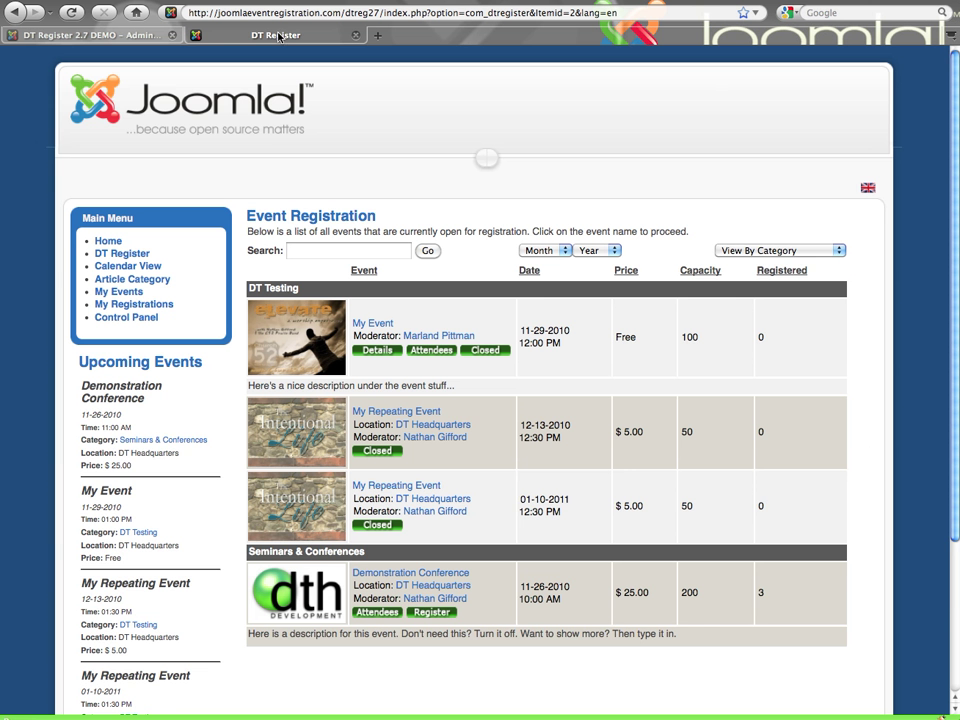
{"action": "scroll", "coordinate": [331, 265], "scroll_direction": "down", "scroll_amount": 1}
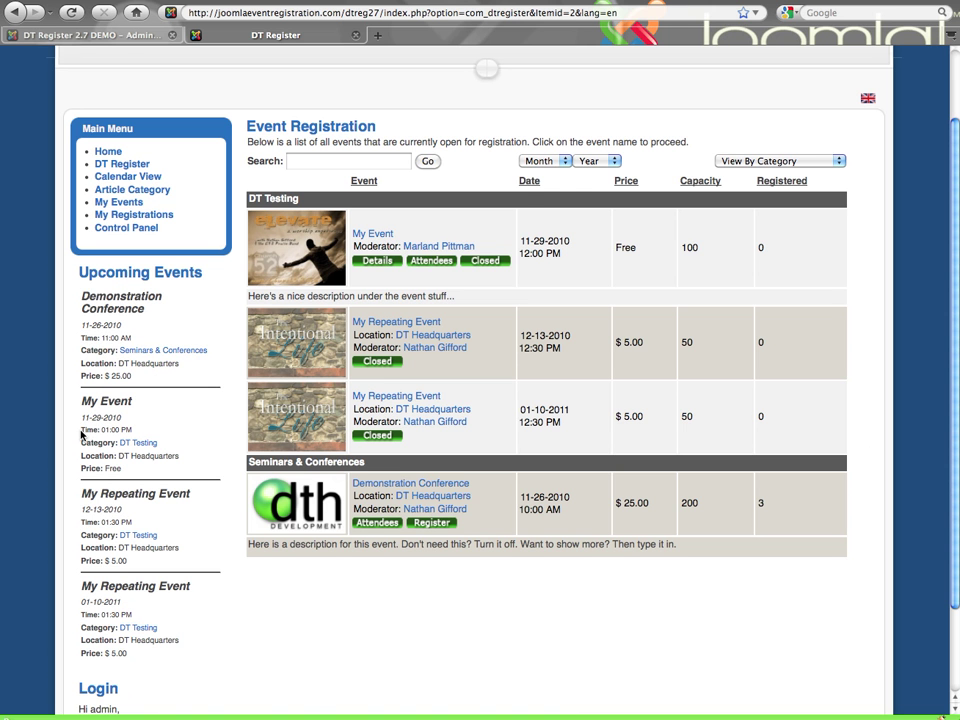
{"action": "left_click", "coordinate": [118, 38]}
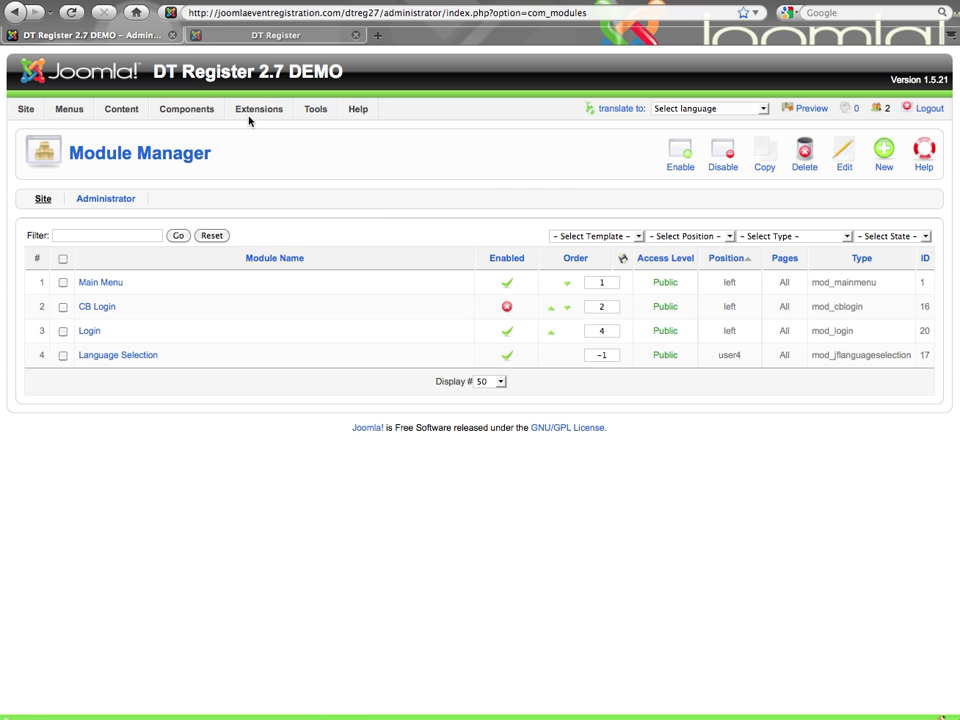
- Upload and install the mod_dt upcoming events 2_9_2 zip package from the PACKAGE 2.7 folder inside DT Register
{"action": "mouse_move", "coordinate": [258, 110]}
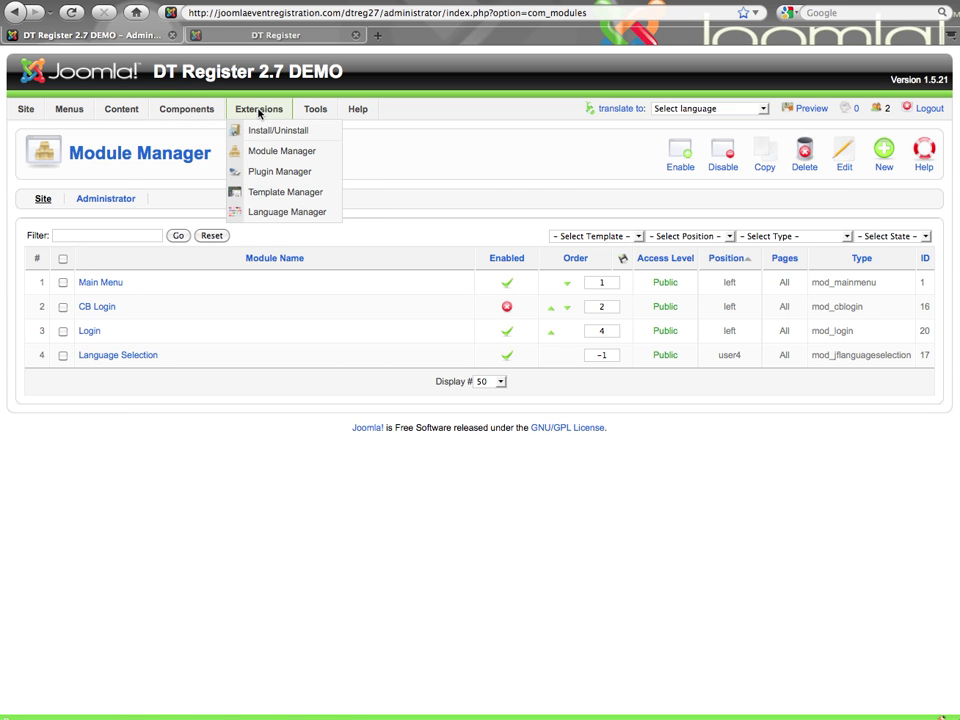
{"action": "left_click", "coordinate": [264, 138]}
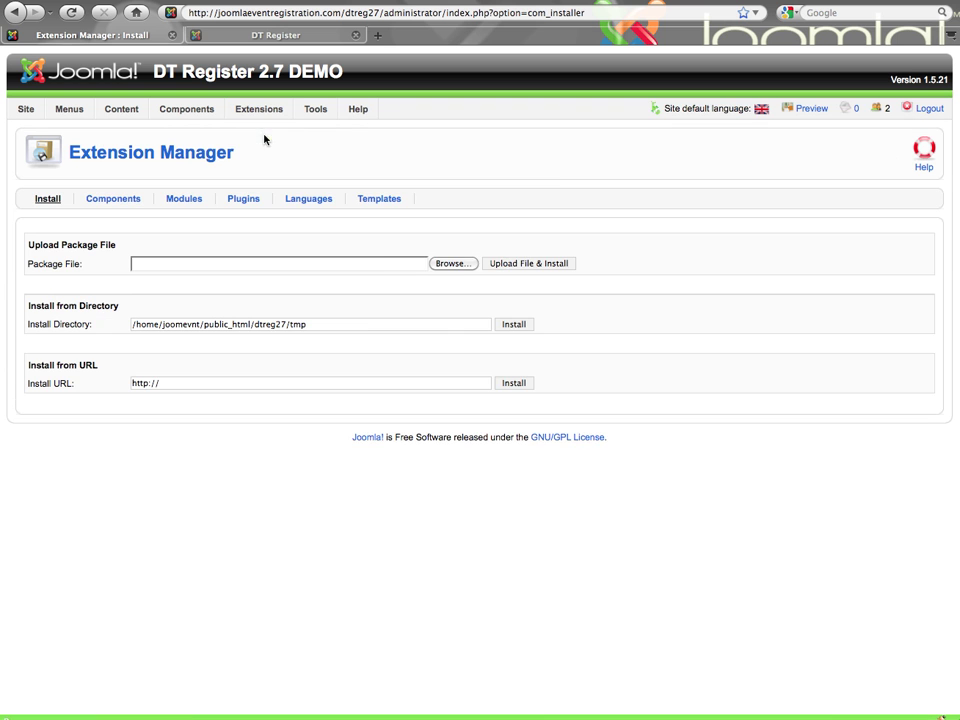
{"action": "left_click", "coordinate": [455, 264]}
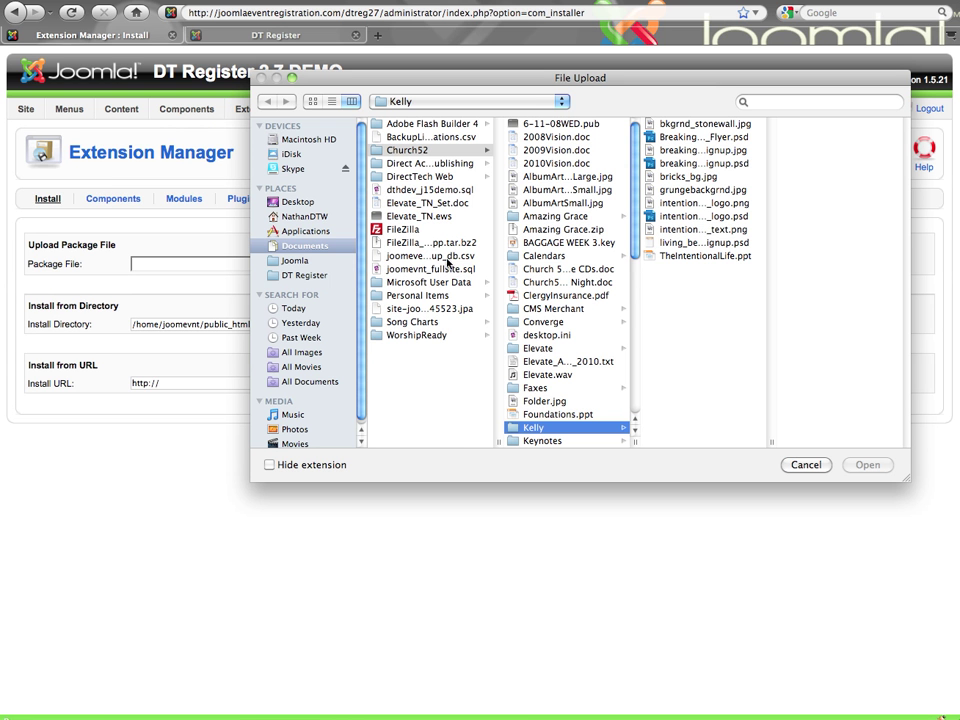
{"action": "left_click", "coordinate": [304, 275]}
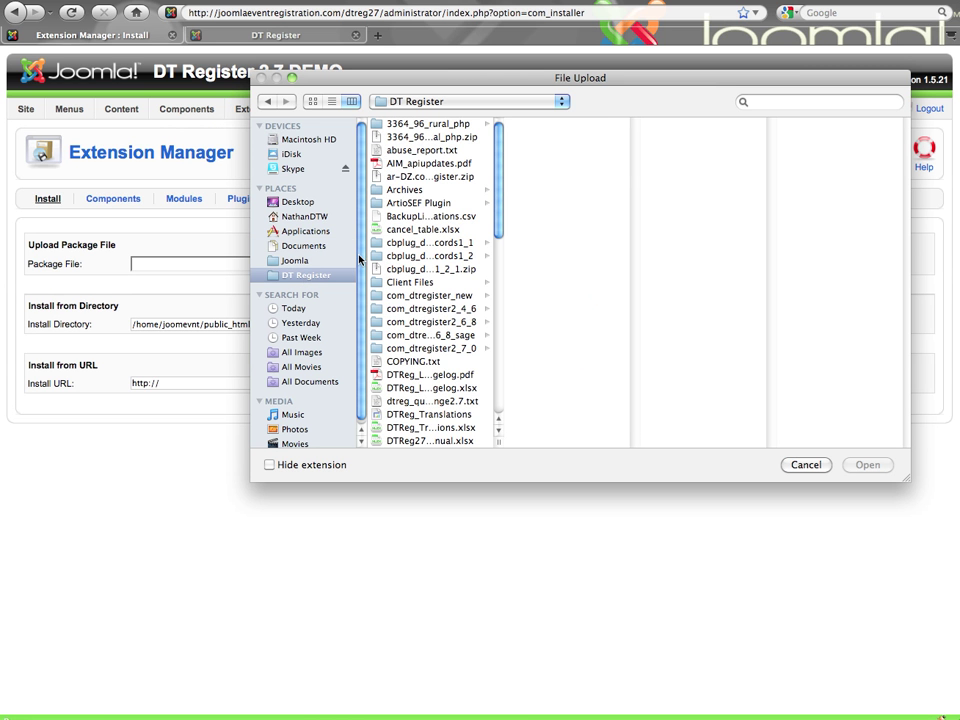
{"action": "scroll", "coordinate": [408, 254], "scroll_direction": "down", "scroll_amount": 10}
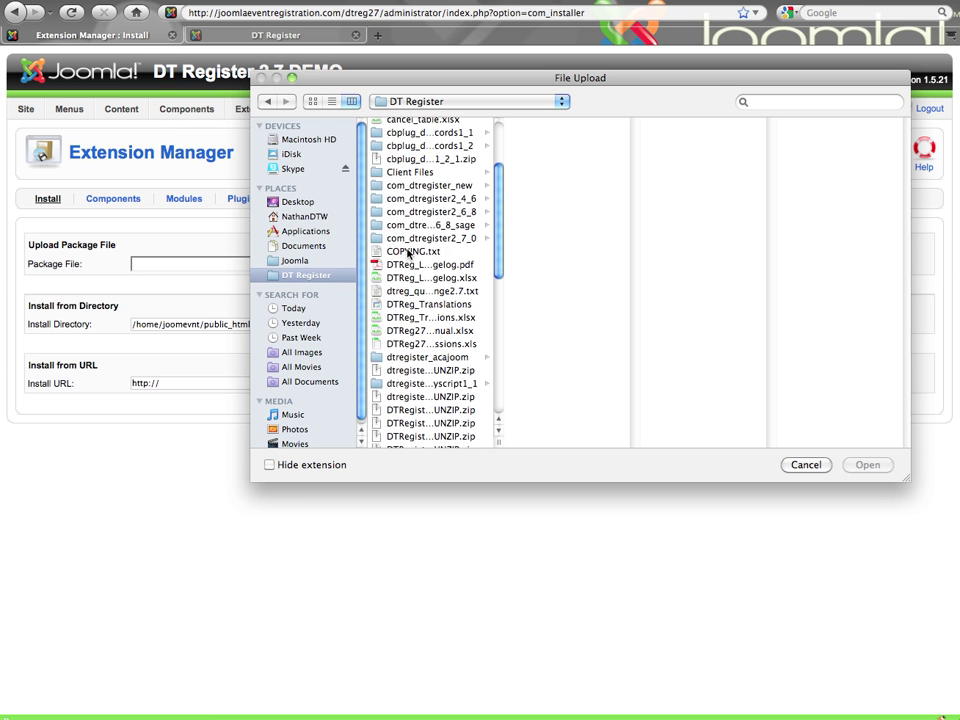
{"action": "scroll", "coordinate": [408, 254], "scroll_direction": "up", "scroll_amount": 3}
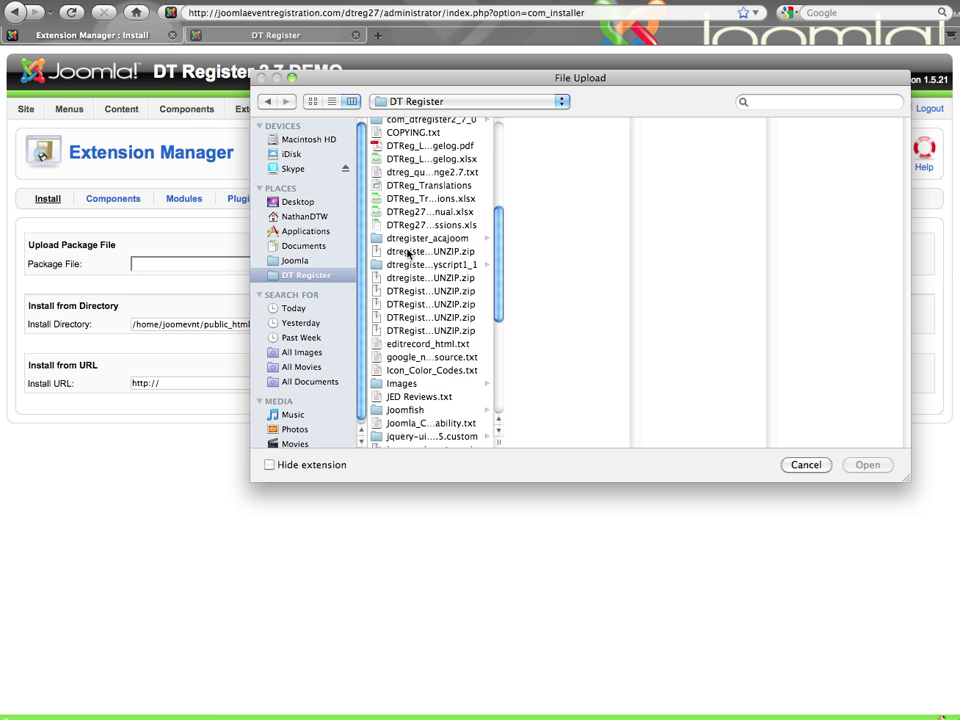
{"action": "scroll", "coordinate": [410, 258], "scroll_direction": "down", "scroll_amount": 8}
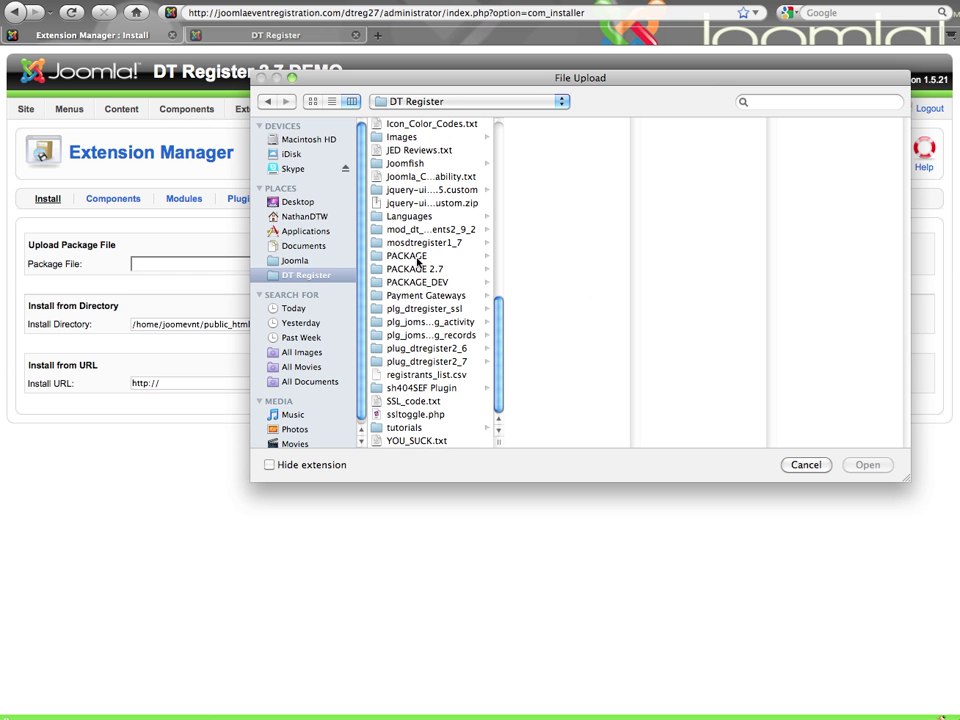
{"action": "left_click", "coordinate": [416, 270]}
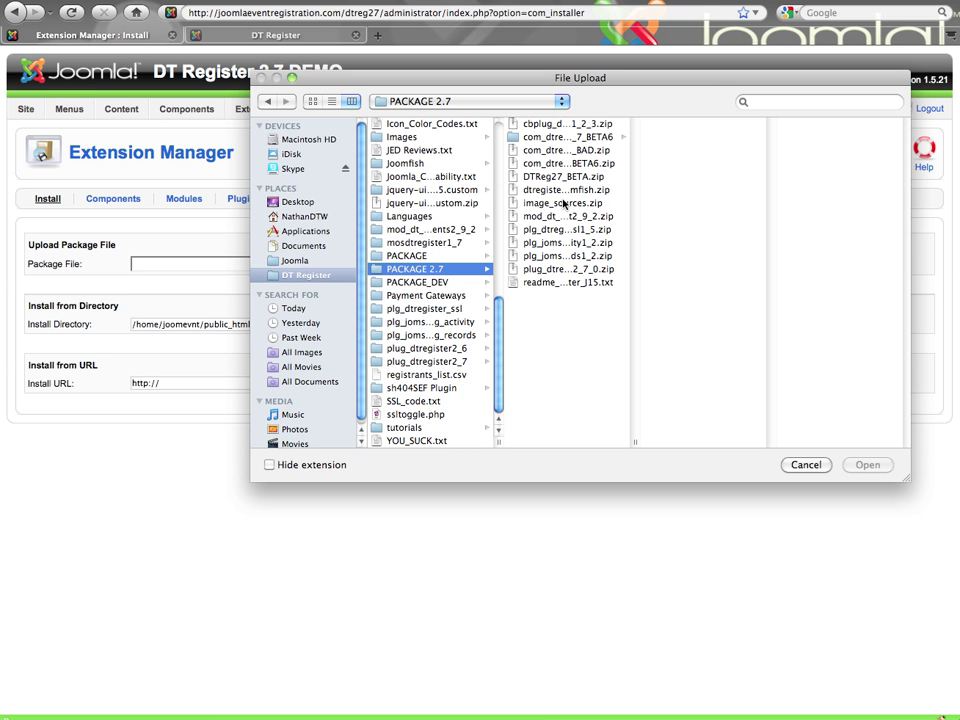
{"action": "double_click", "coordinate": [557, 217]}
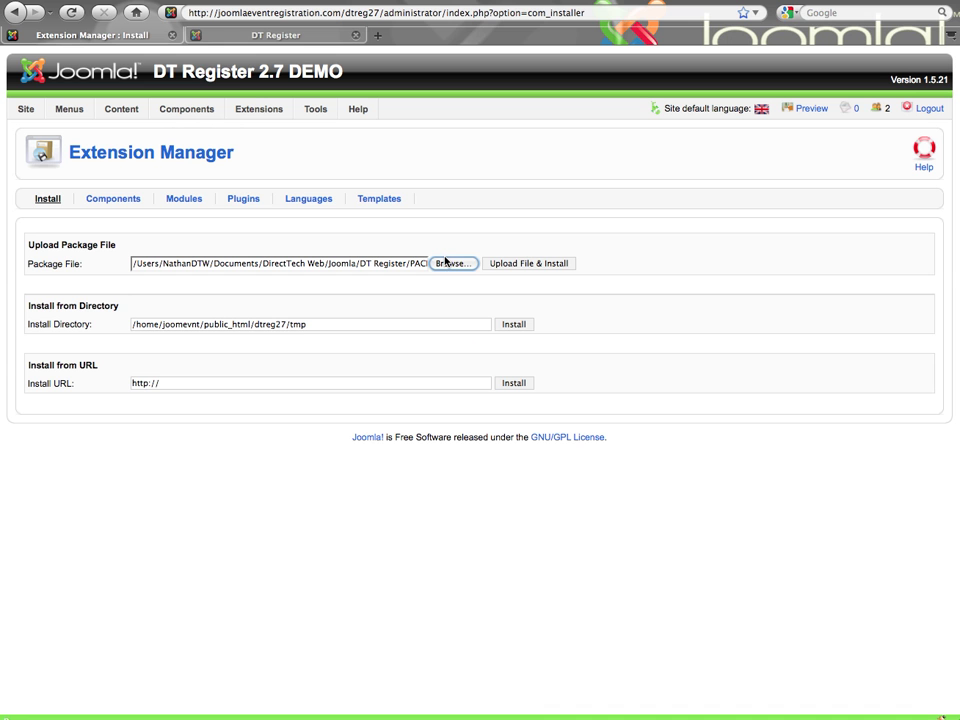
{"action": "left_click", "coordinate": [528, 264]}
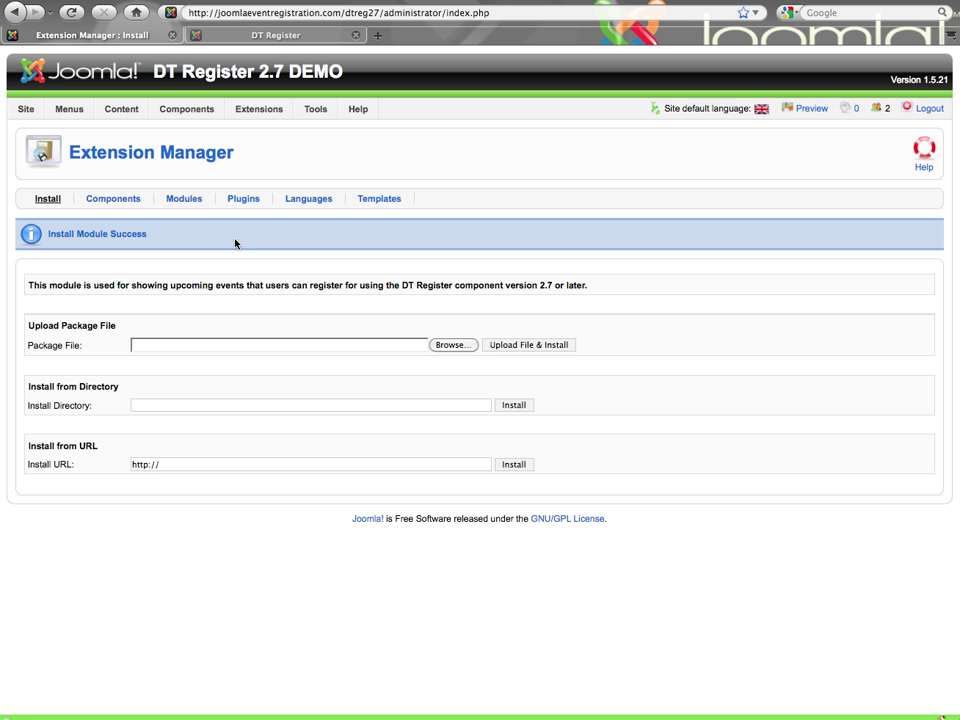
- Check the list of installed modules for mod_dt_upcoming_event
{"action": "left_click", "coordinate": [192, 203]}
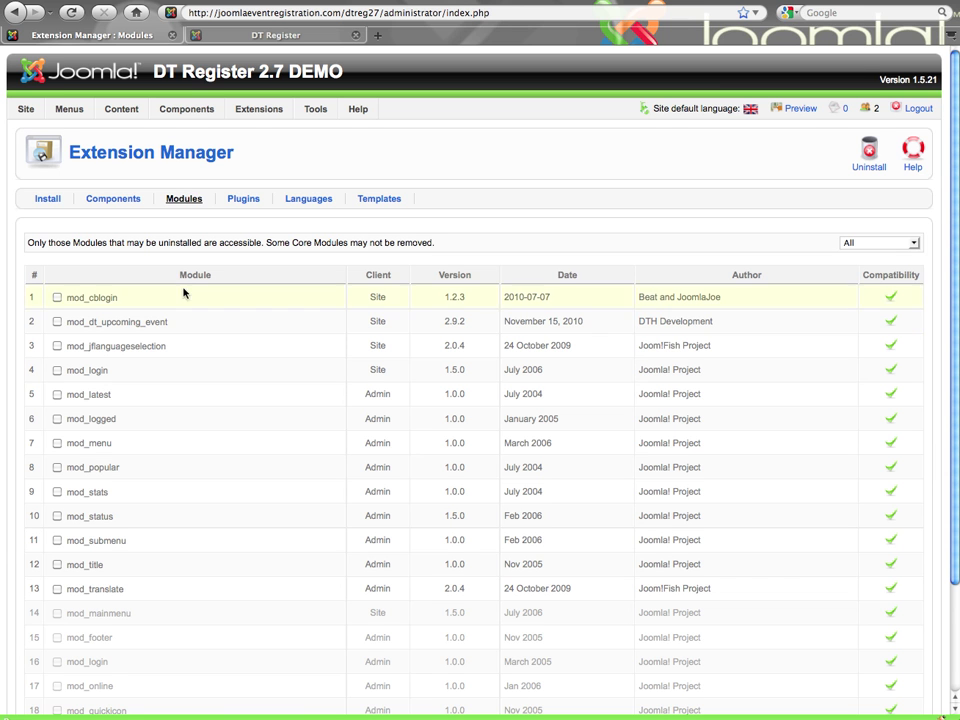
{"action": "left_click_drag", "start_coordinate": [73, 323], "coordinate": [180, 328]}
{"action": "left_click", "coordinate": [232, 331]}
- Retitle the DT Register Upcoming Events site module as "Upcoming Events" and enable it
{"action": "mouse_move", "coordinate": [242, 107]}
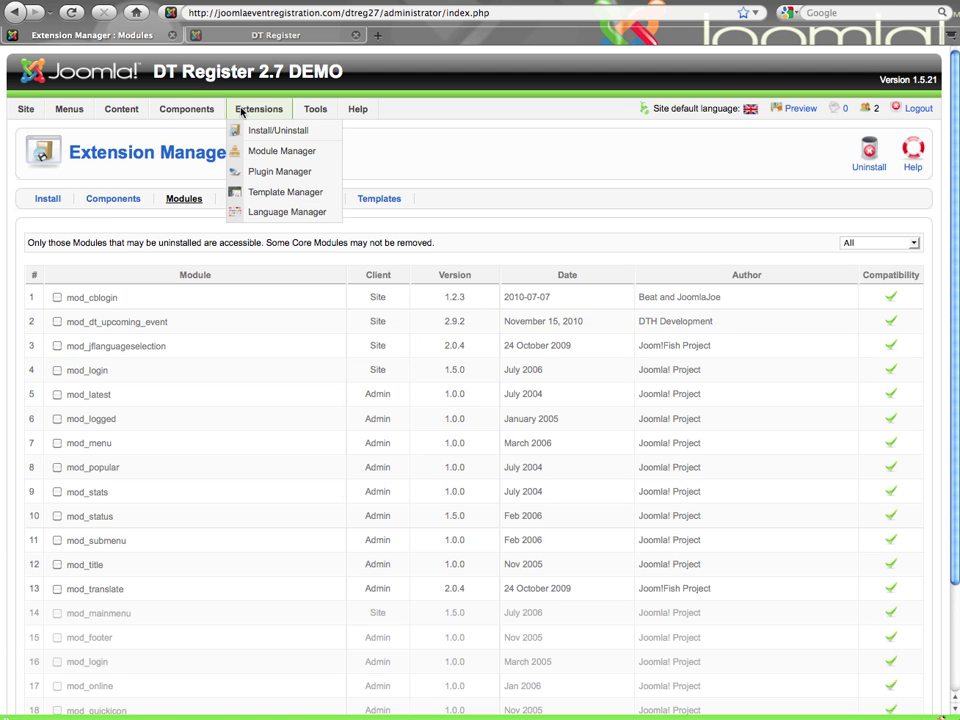
{"action": "left_click", "coordinate": [263, 150]}
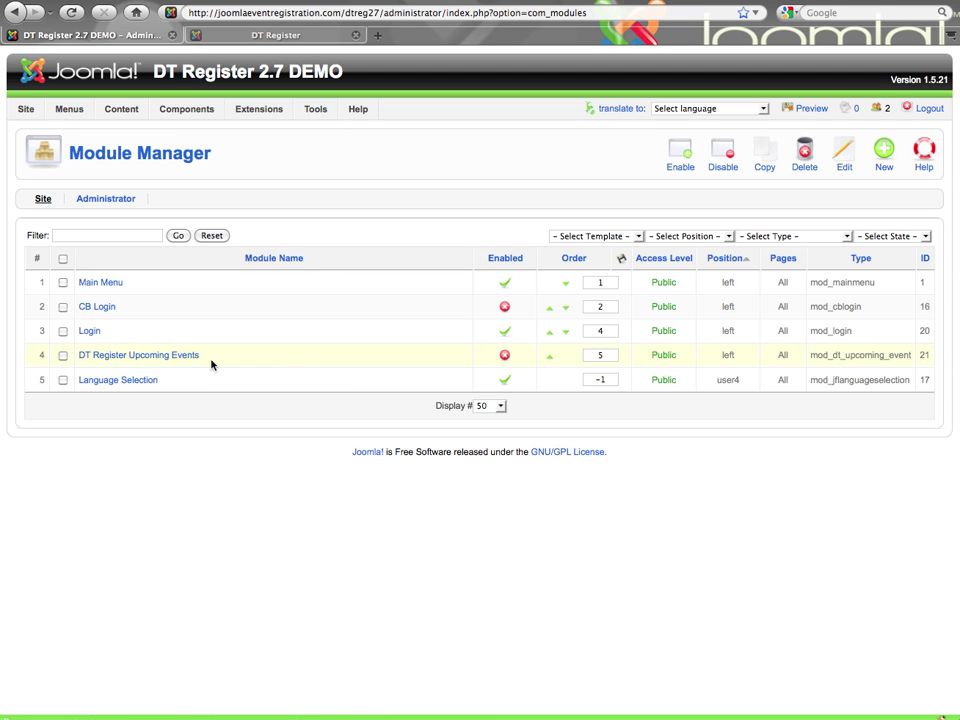
{"action": "left_click", "coordinate": [185, 358]}
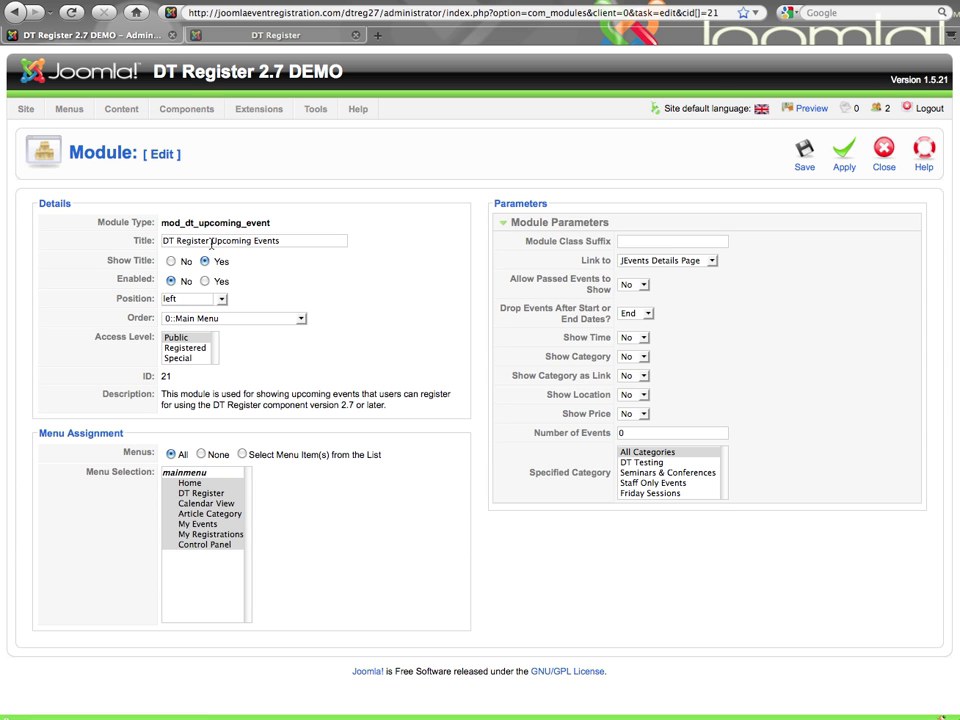
{"action": "left_click_drag", "start_coordinate": [211, 242], "coordinate": [130, 241]}
{"action": "key", "text": "BackSpace"}
{"action": "left_click", "coordinate": [369, 276]}
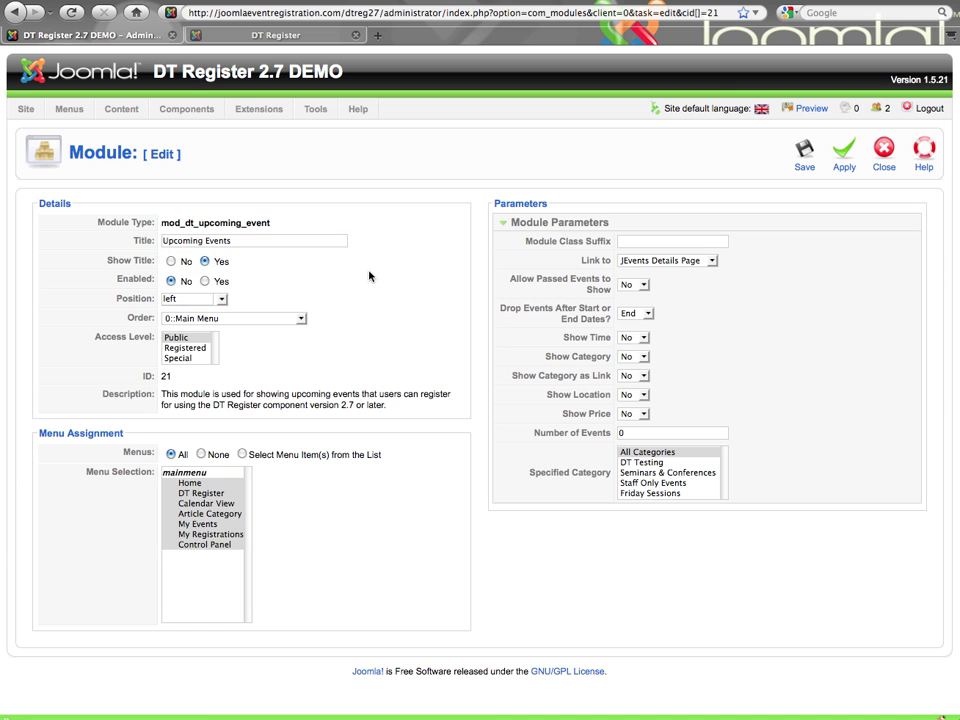
{"action": "left_click", "coordinate": [206, 282]}
- Review the module's parameters for the link target, passed events, the start or end drop date and category display
{"action": "mouse_move", "coordinate": [560, 313]}
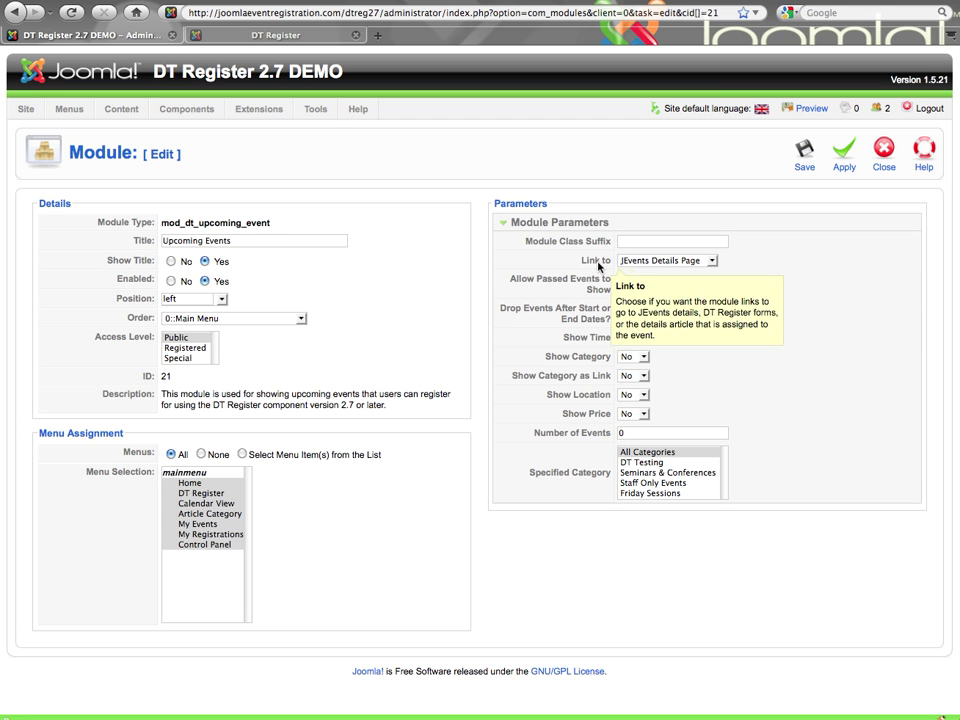
{"action": "left_click", "coordinate": [672, 263]}
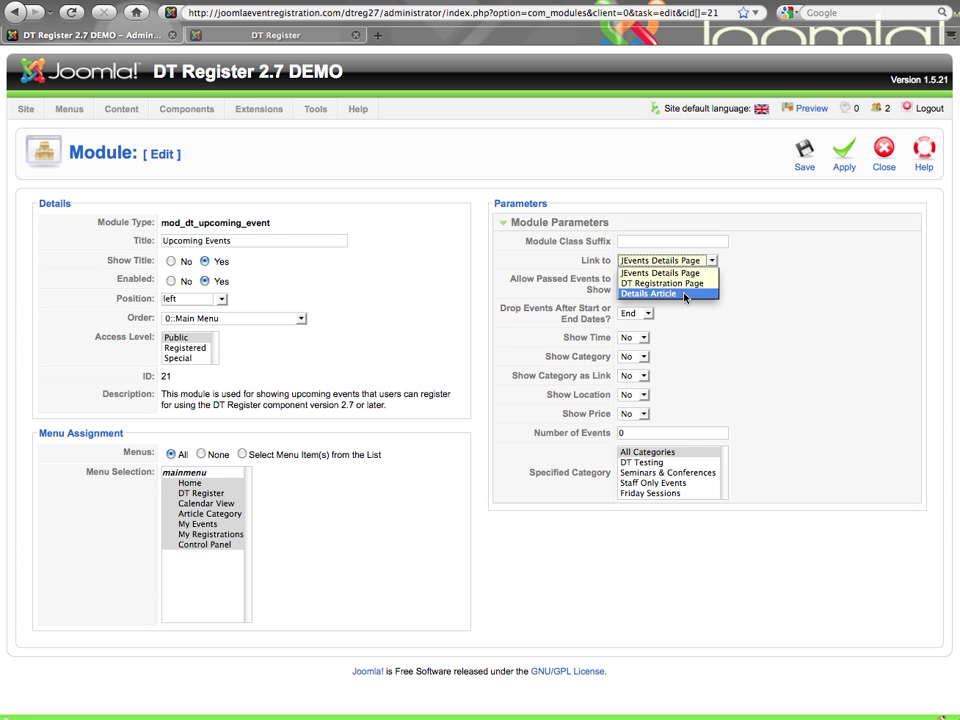
{"action": "left_click", "coordinate": [739, 298]}
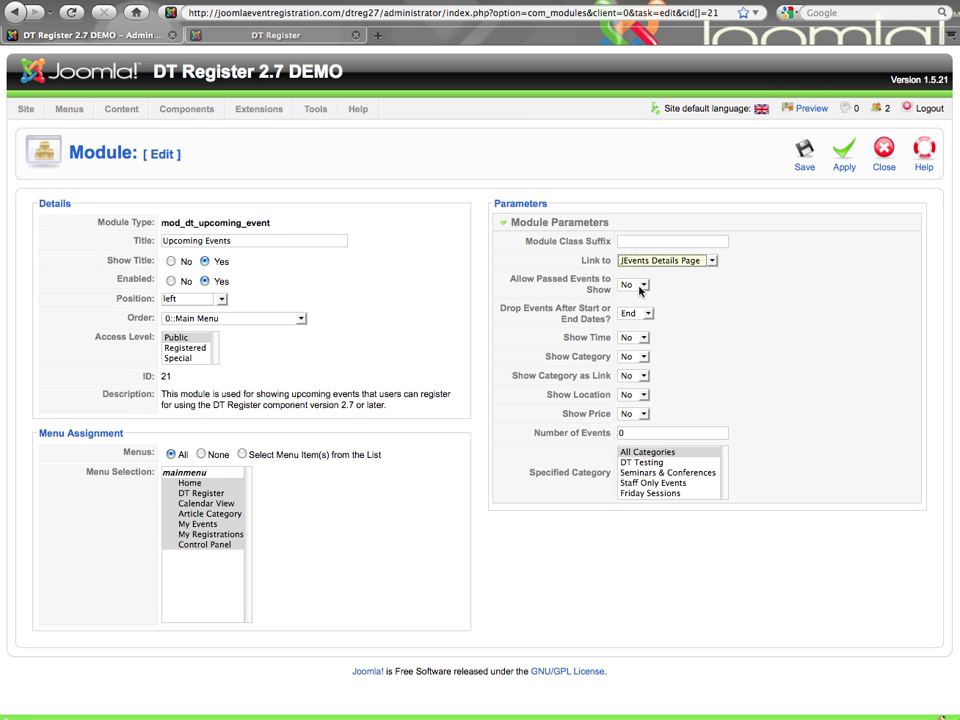
{"action": "mouse_move", "coordinate": [588, 284]}
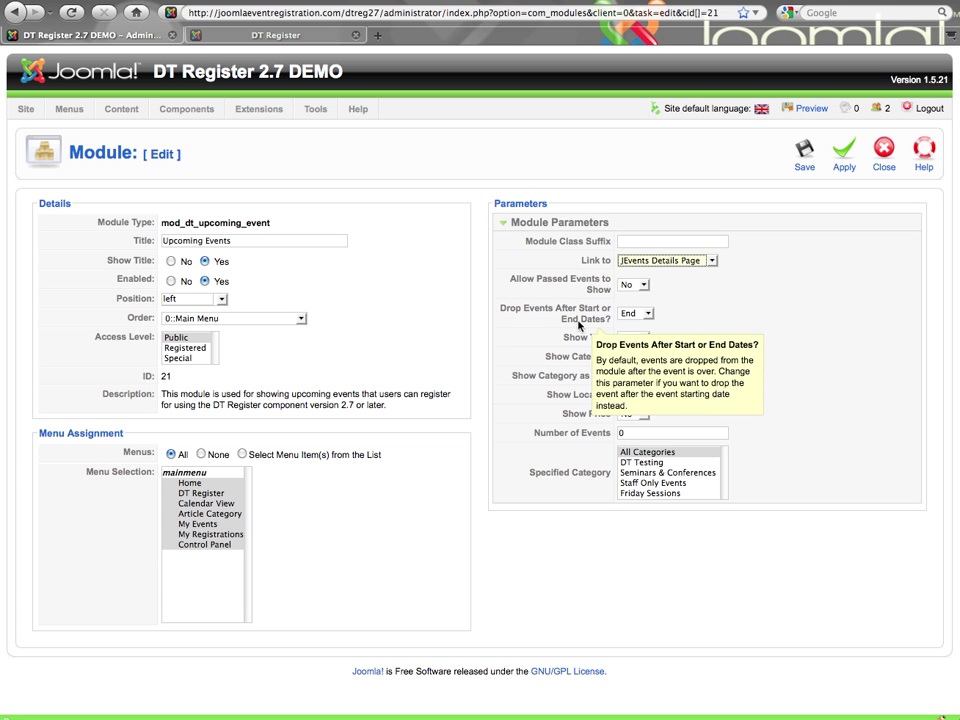
{"action": "left_click", "coordinate": [639, 318]}
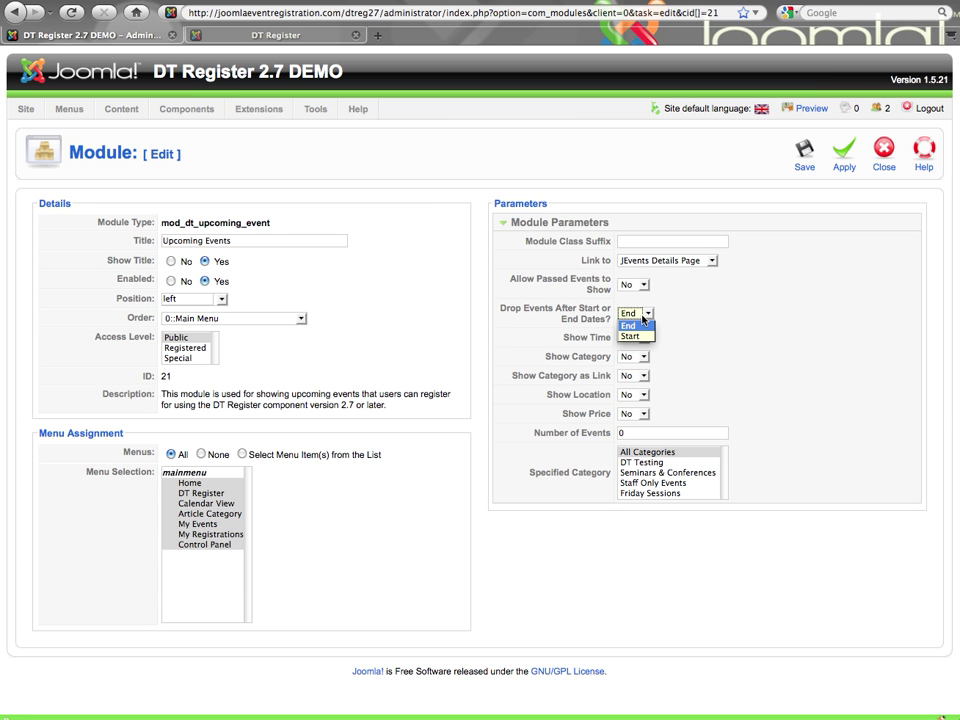
{"action": "left_click", "coordinate": [643, 317]}
{"action": "mouse_move", "coordinate": [592, 364]}
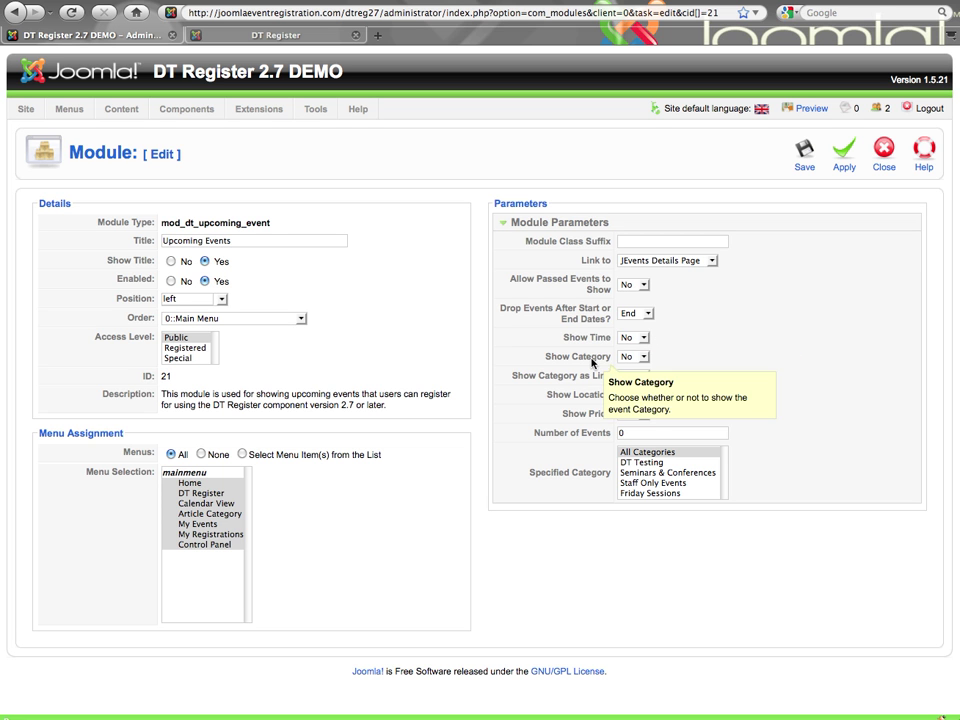
- Set the module's number of events to 3
{"action": "left_click", "coordinate": [623, 432]}
{"action": "mouse_move", "coordinate": [591, 437]}
{"action": "left_click_drag", "start_coordinate": [643, 433], "coordinate": [604, 433]}
{"action": "type", "text": "3"}
- Restrict the module to the DT Testing category only and save it
{"action": "left_click", "coordinate": [668, 463]}
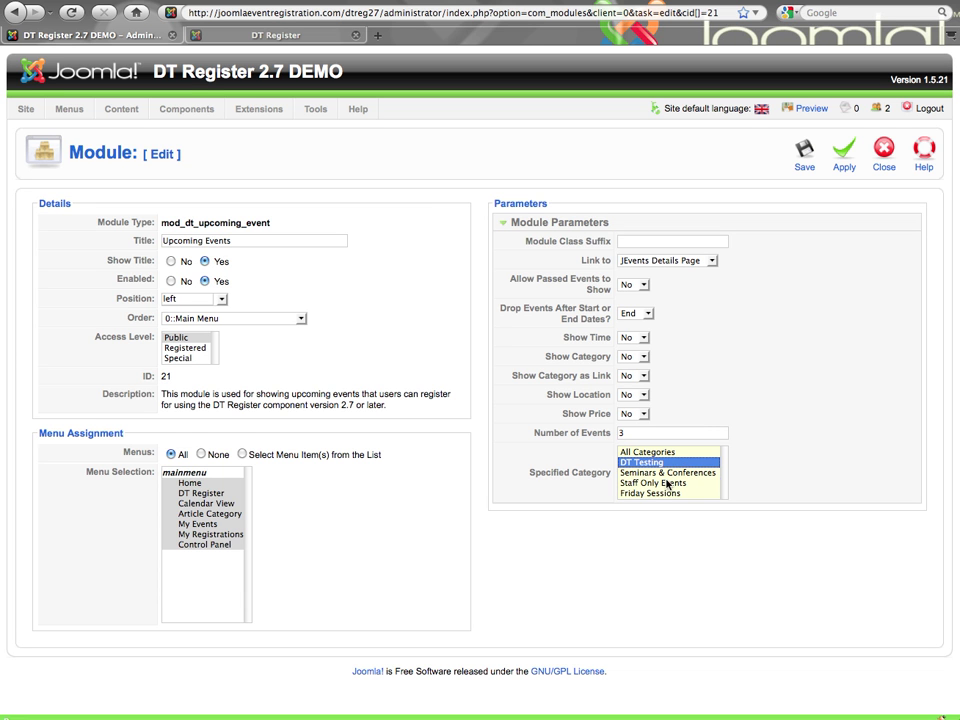
{"action": "left_click", "coordinate": [667, 483], "text": "super"}
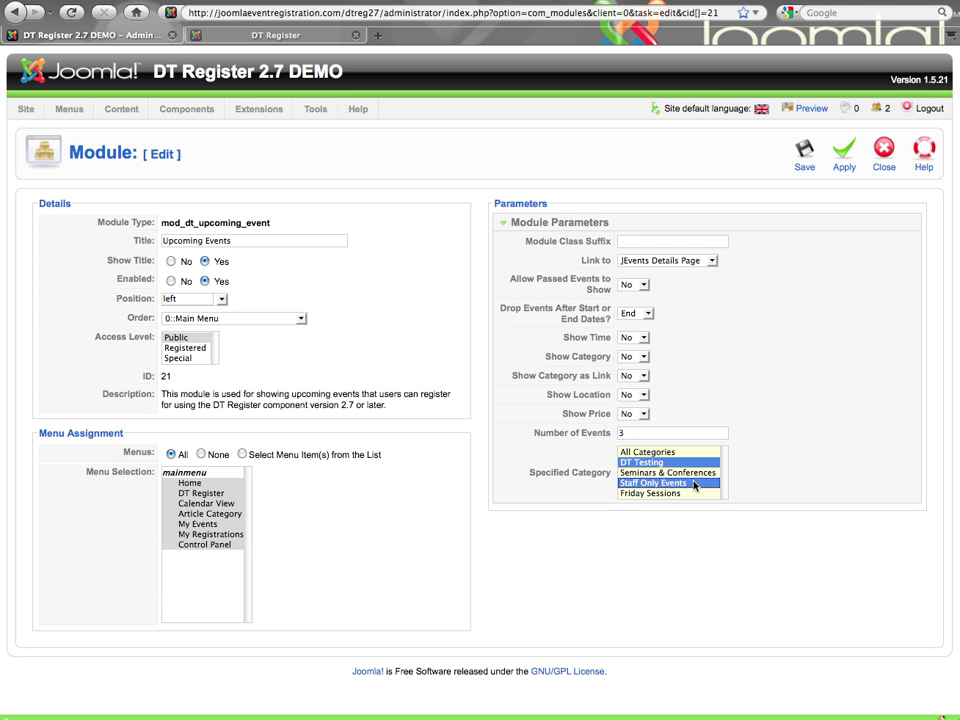
{"action": "left_click", "coordinate": [693, 486], "text": "super"}
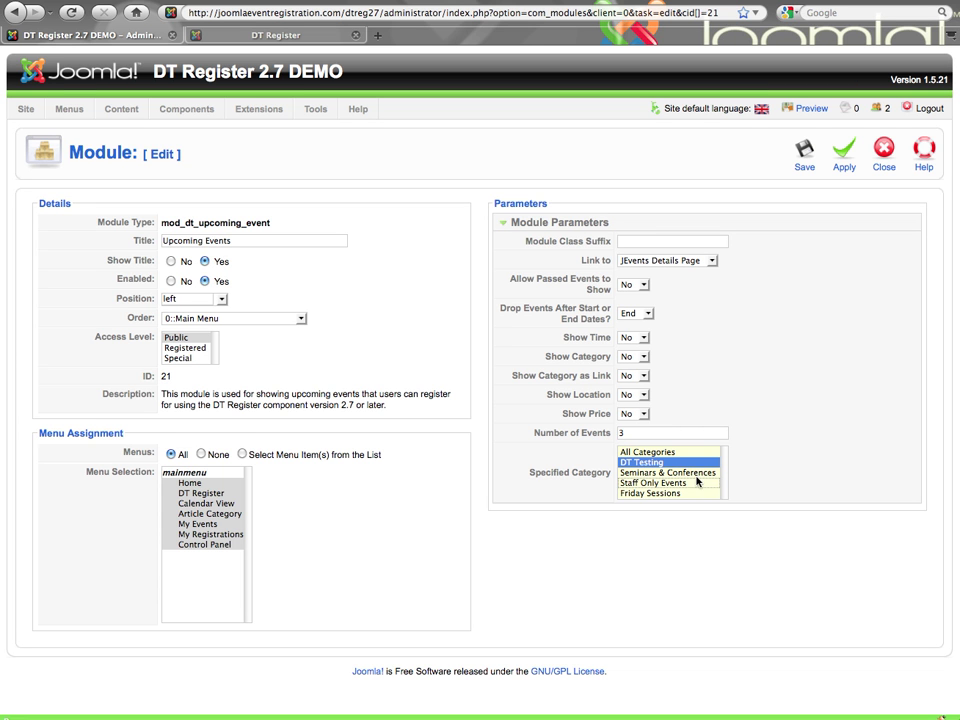
{"action": "left_click", "coordinate": [805, 152]}
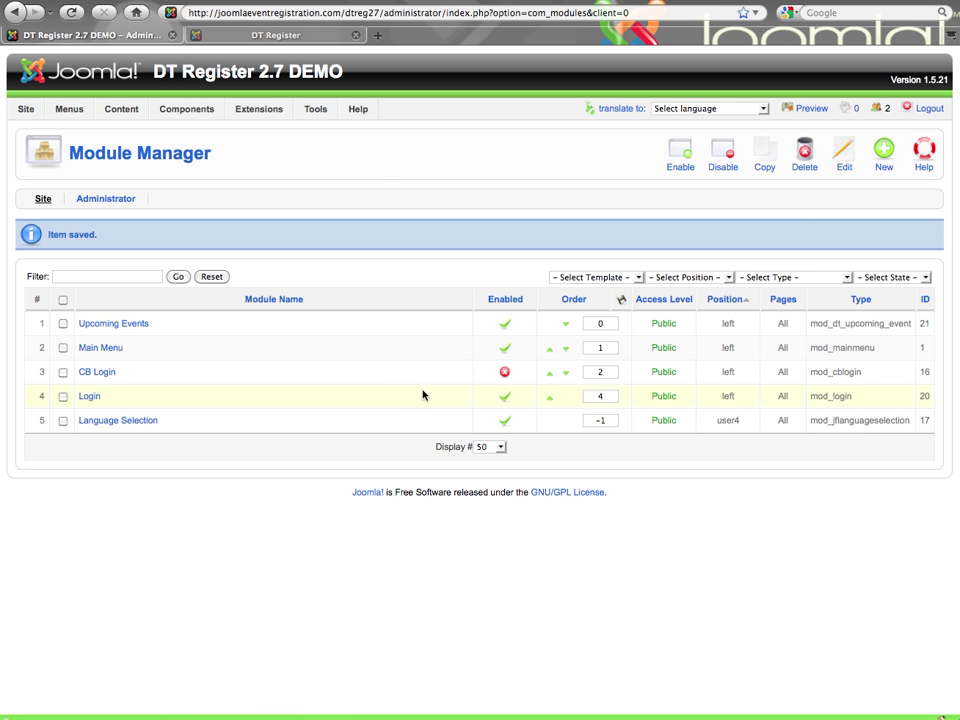
- Reload the public DT Register page to check the Upcoming Events module, and return to the administrator
{"action": "left_click", "coordinate": [303, 36]}
{"action": "key", "text": "super+r"}
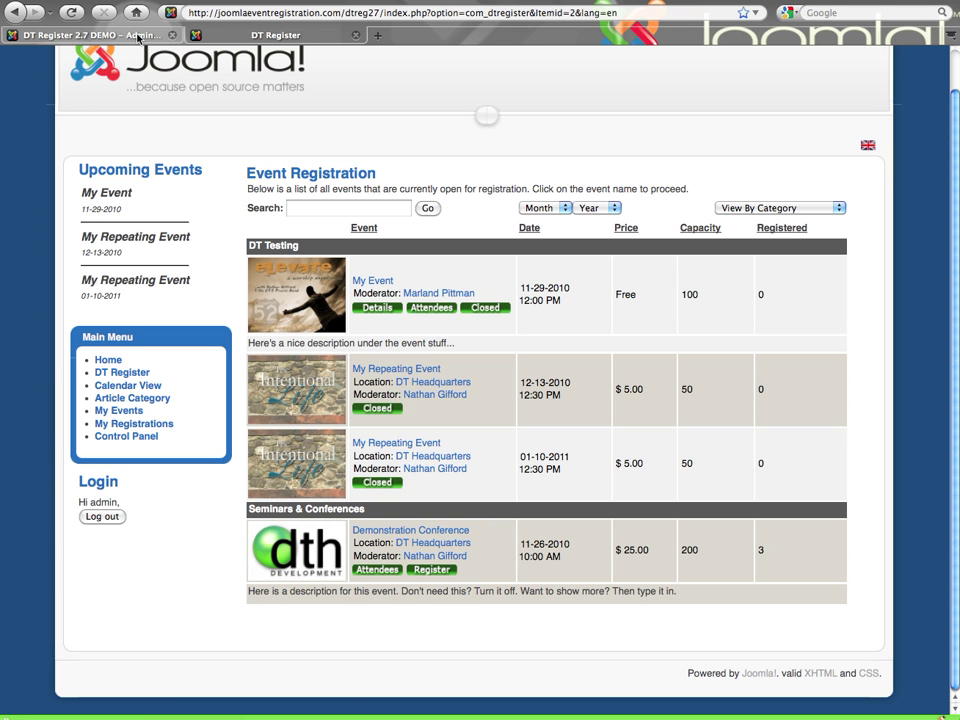
{"action": "left_click", "coordinate": [141, 37]}
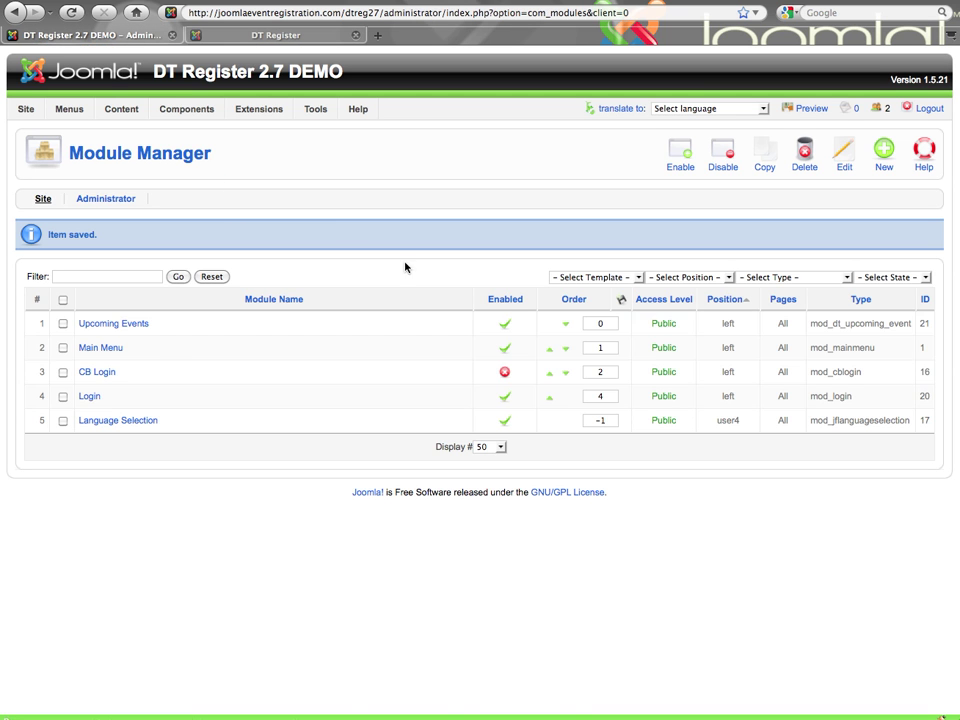
- Edit the Upcoming Events module to show the event time and the category, with the category displayed as a link
{"action": "left_click", "coordinate": [113, 325]}
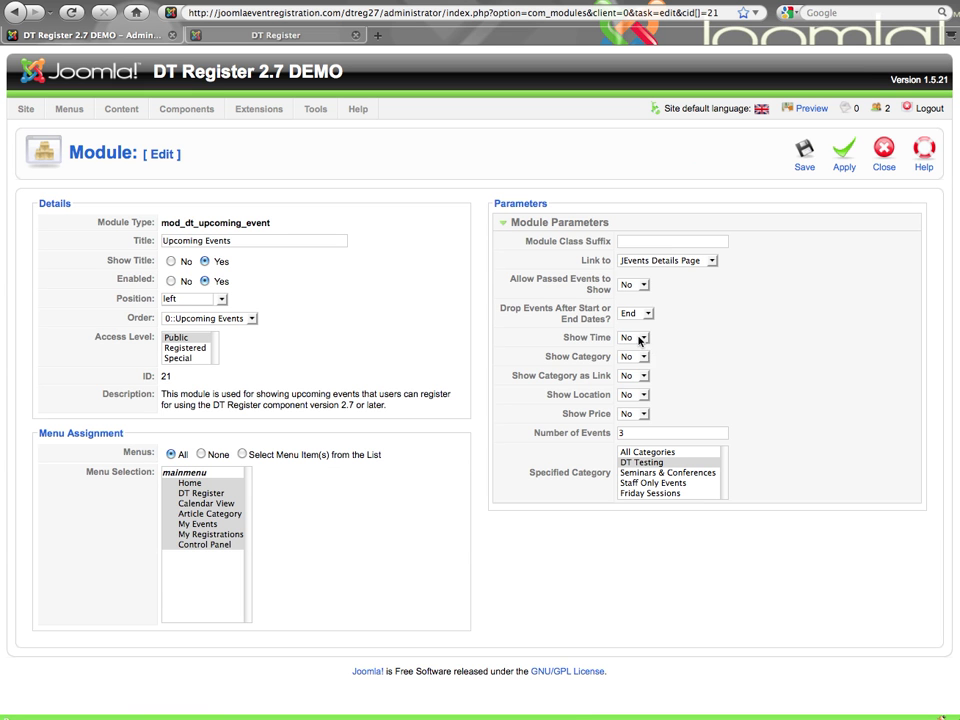
{"action": "left_click", "coordinate": [639, 339]}
{"action": "left_click", "coordinate": [632, 360]}
{"action": "left_click", "coordinate": [640, 357]}
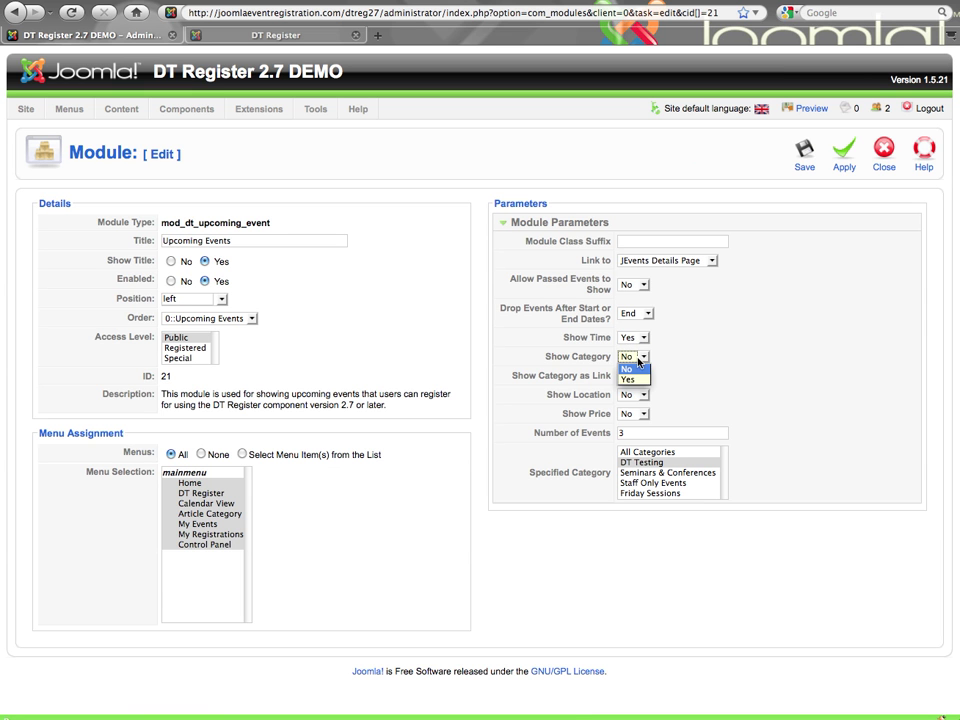
{"action": "left_click", "coordinate": [635, 380]}
{"action": "left_click", "coordinate": [641, 376]}
{"action": "left_click", "coordinate": [633, 398]}
- Set the module to show the event location and price, and save the module
{"action": "left_click", "coordinate": [637, 396]}
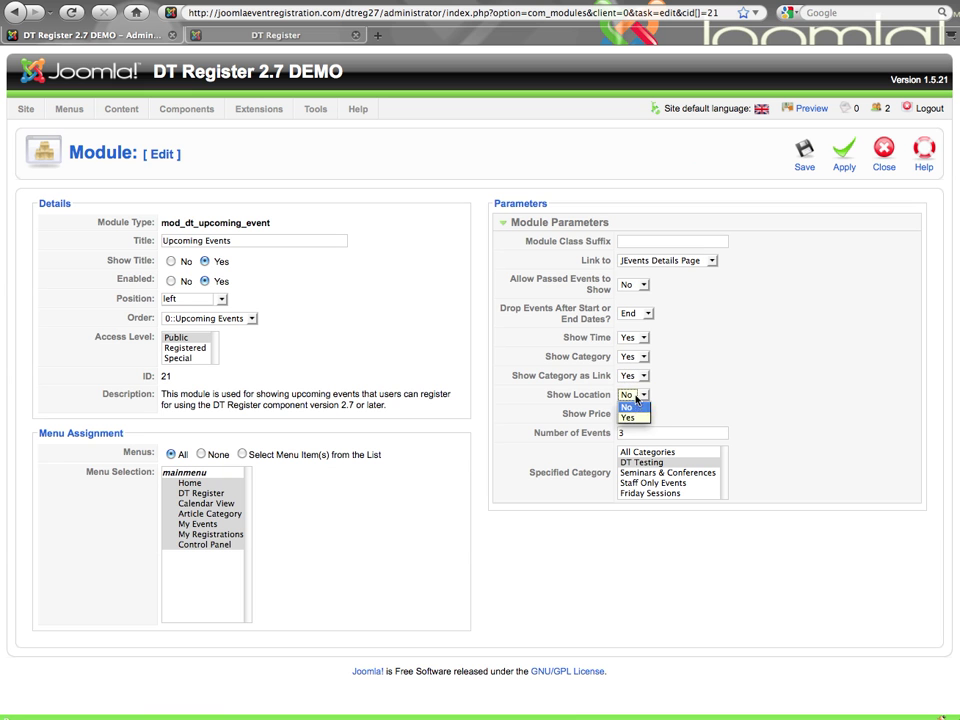
{"action": "left_click", "coordinate": [633, 417]}
{"action": "left_click", "coordinate": [638, 414]}
{"action": "left_click", "coordinate": [632, 426]}
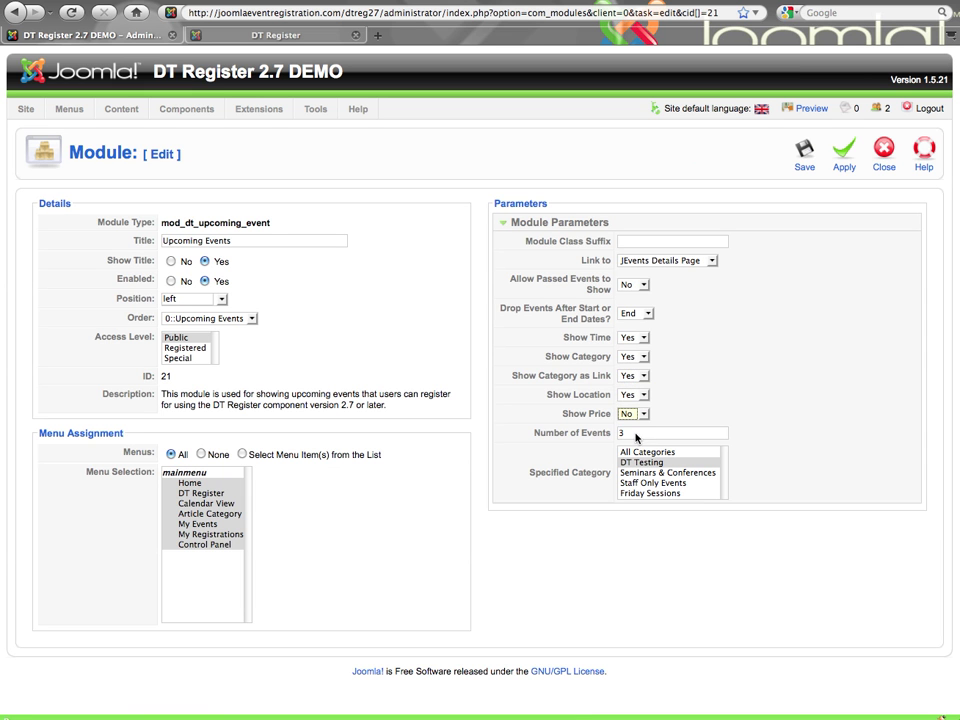
{"action": "key", "text": "Down"}
{"action": "key", "text": "Return"}
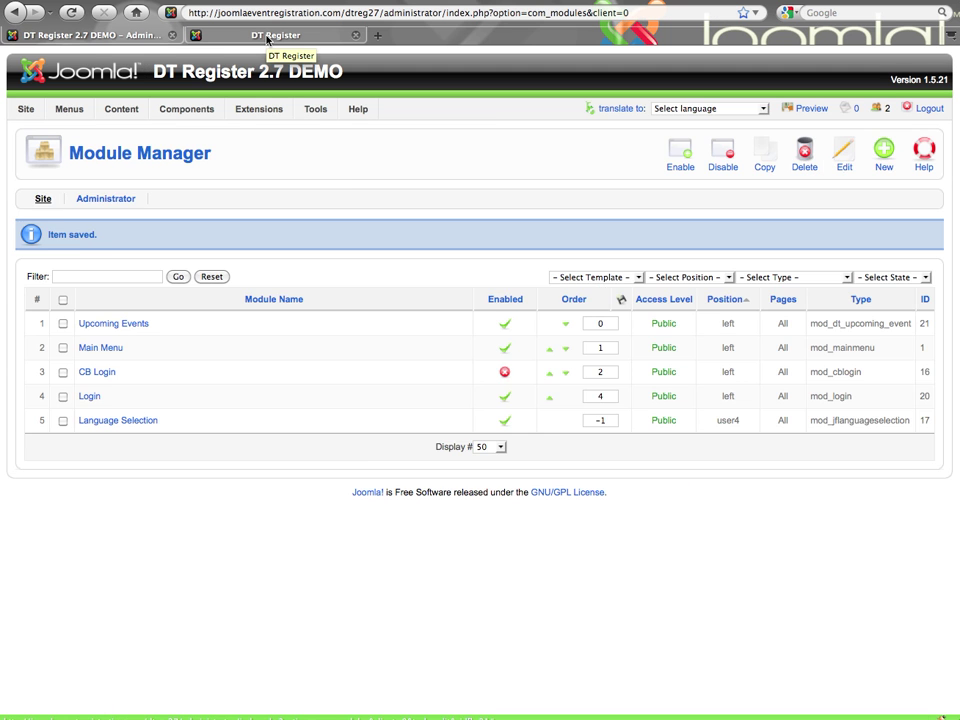
- Reload the public DT Register page to view the additional event details in the Upcoming Events module
{"action": "left_click", "coordinate": [268, 37]}
{"action": "key", "text": "super+r"}
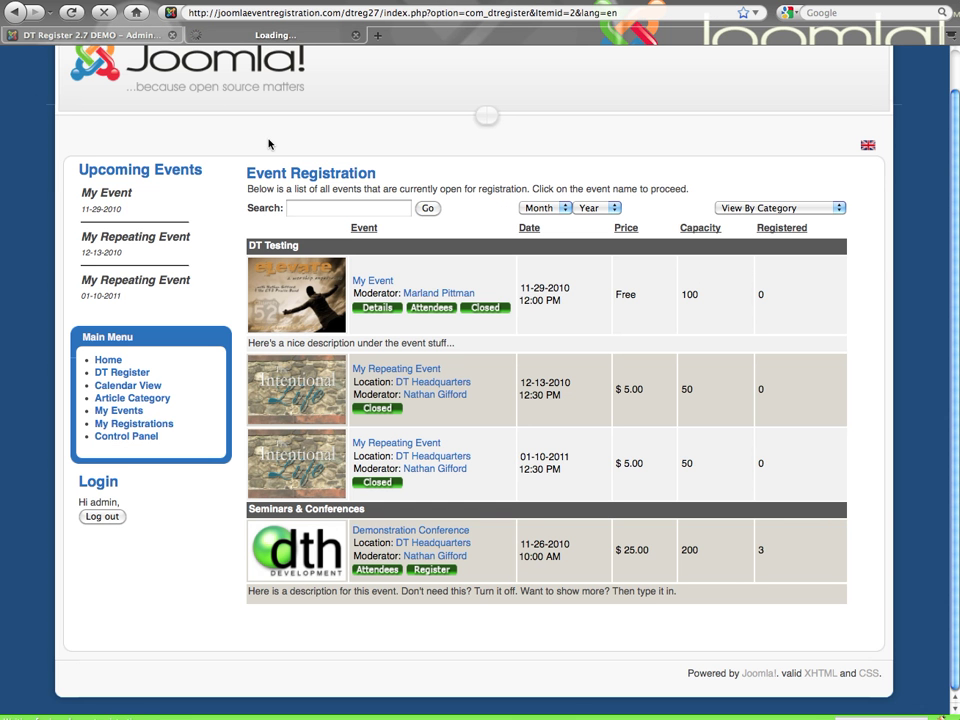